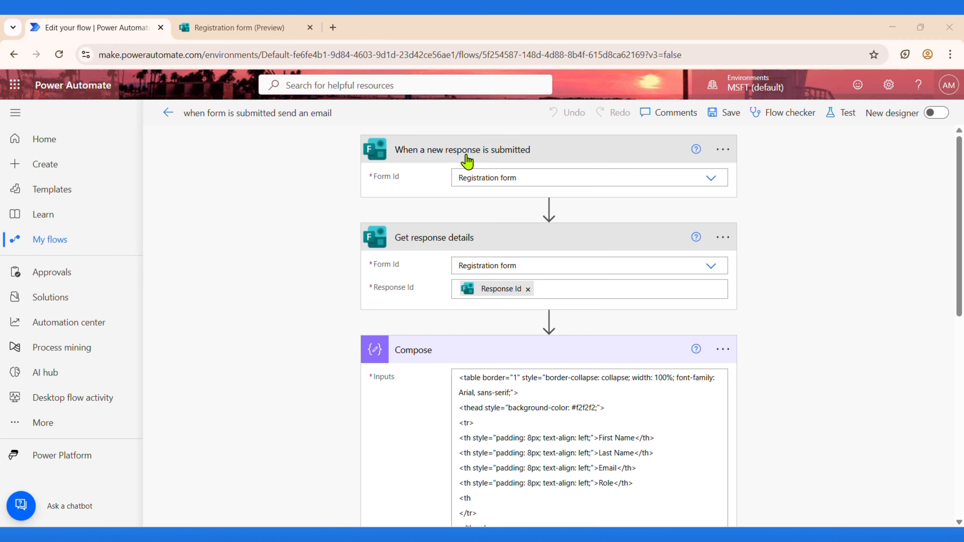
{"action": "left_click", "coordinate": [693, 177]}
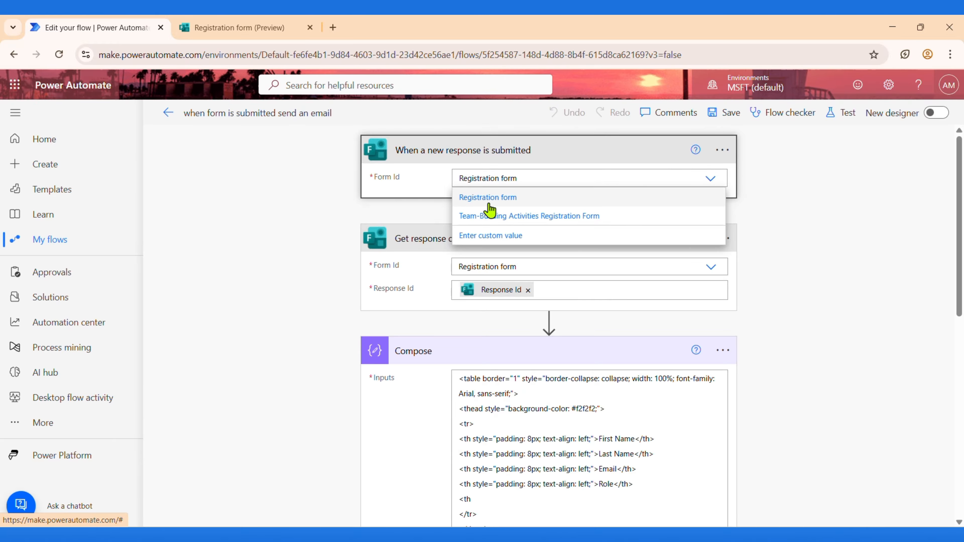
{"action": "left_click", "coordinate": [502, 204]}
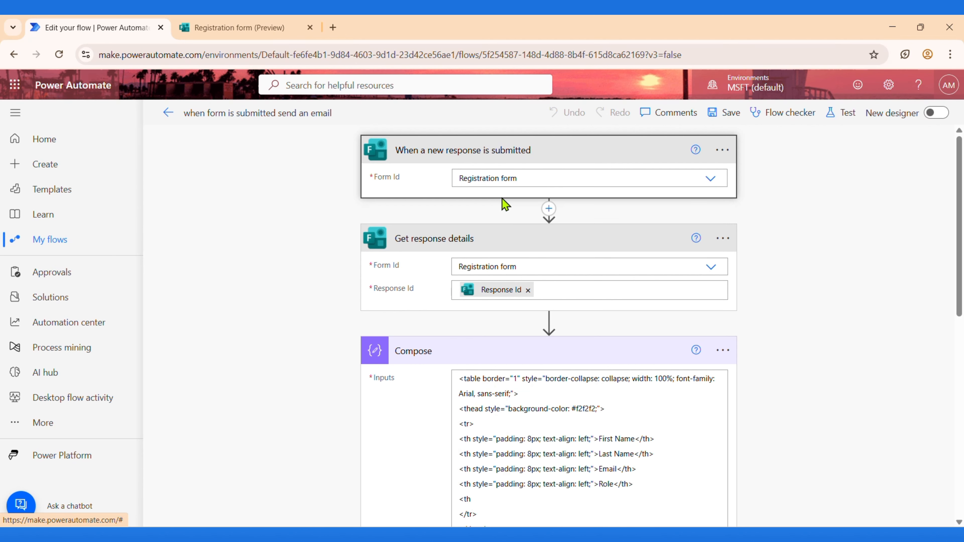
{"action": "scroll", "coordinate": [489, 222], "scroll_direction": "down", "scroll_amount": 1}
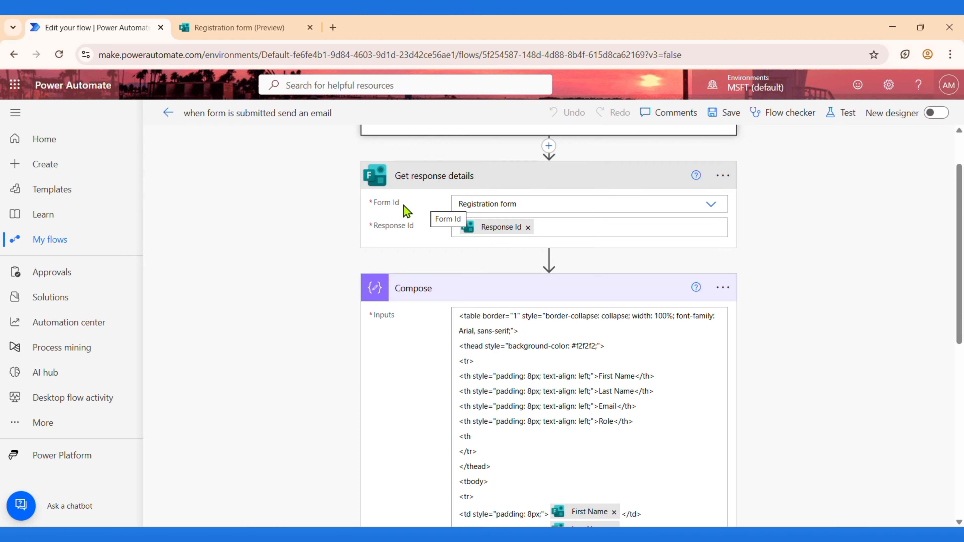
{"action": "left_click", "coordinate": [567, 208]}
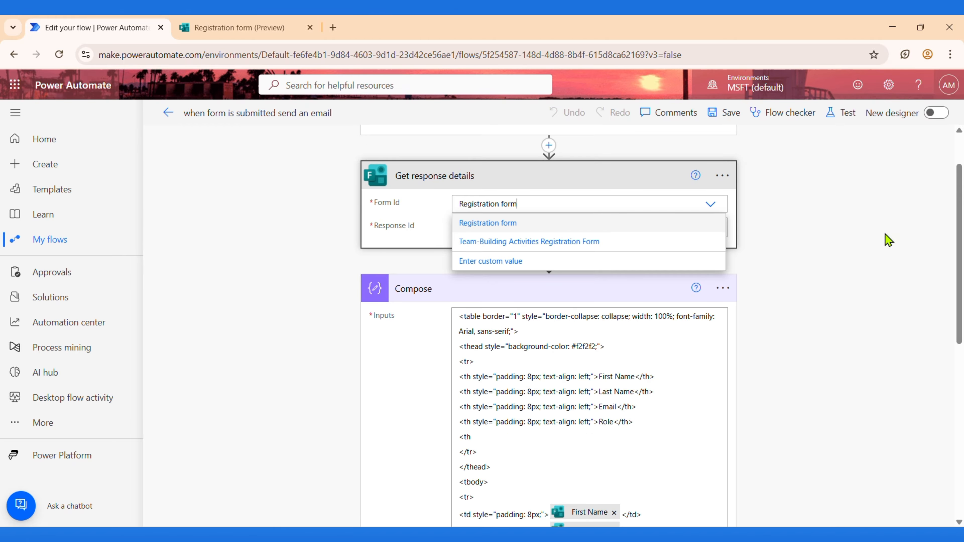
{"action": "left_click", "coordinate": [860, 237]}
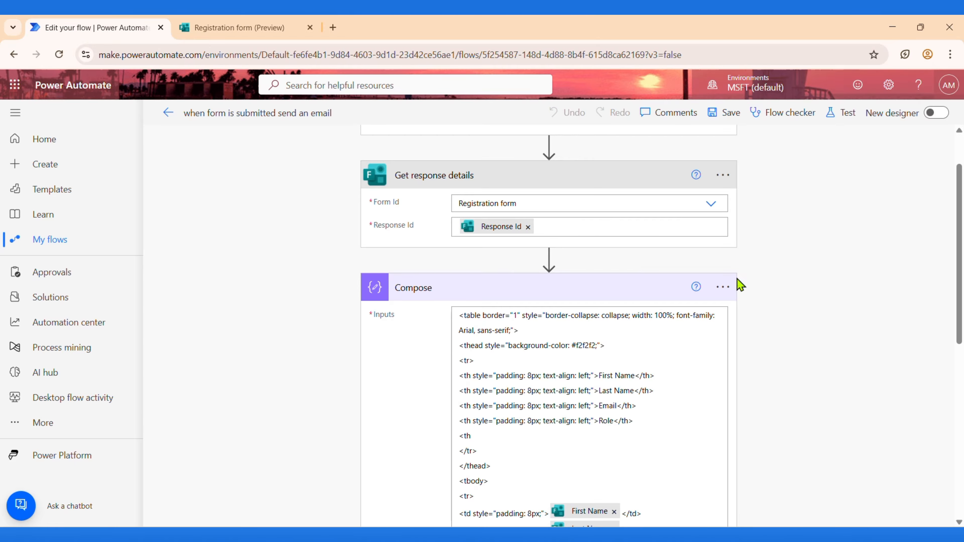
{"action": "scroll", "coordinate": [815, 276], "scroll_direction": "down", "scroll_amount": 2}
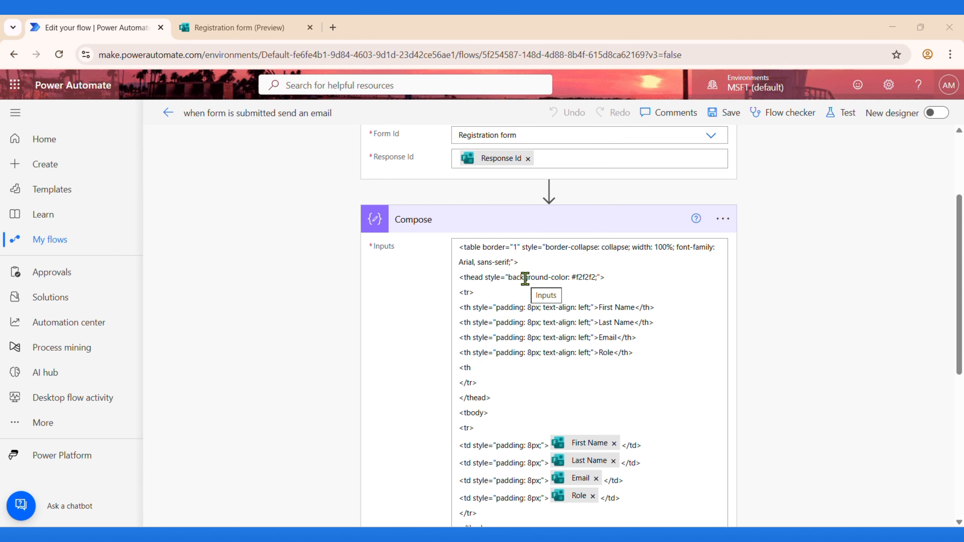
{"action": "scroll", "coordinate": [525, 279], "scroll_direction": "down", "scroll_amount": 4}
{"action": "scroll", "coordinate": [525, 279], "scroll_direction": "up", "scroll_amount": 2}
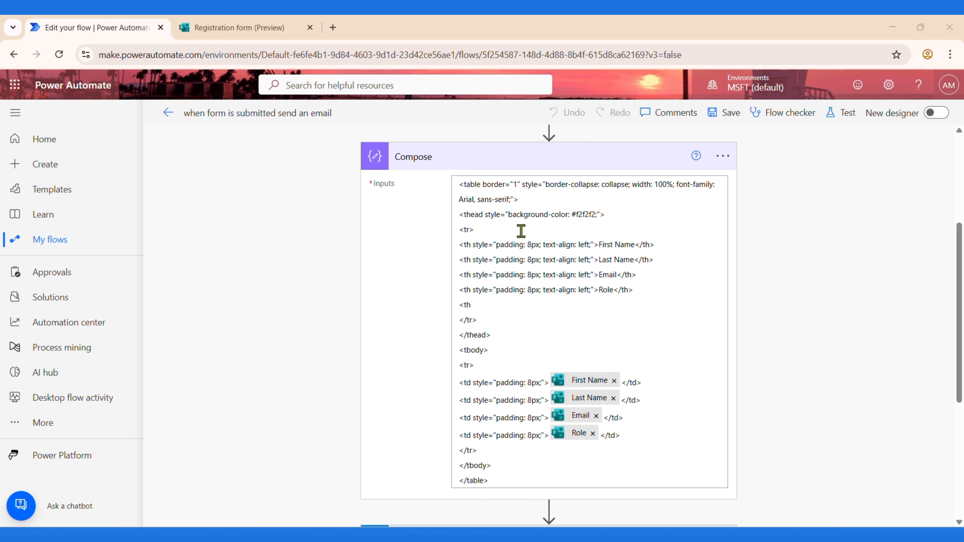
{"action": "scroll", "coordinate": [537, 338], "scroll_direction": "down", "scroll_amount": 2}
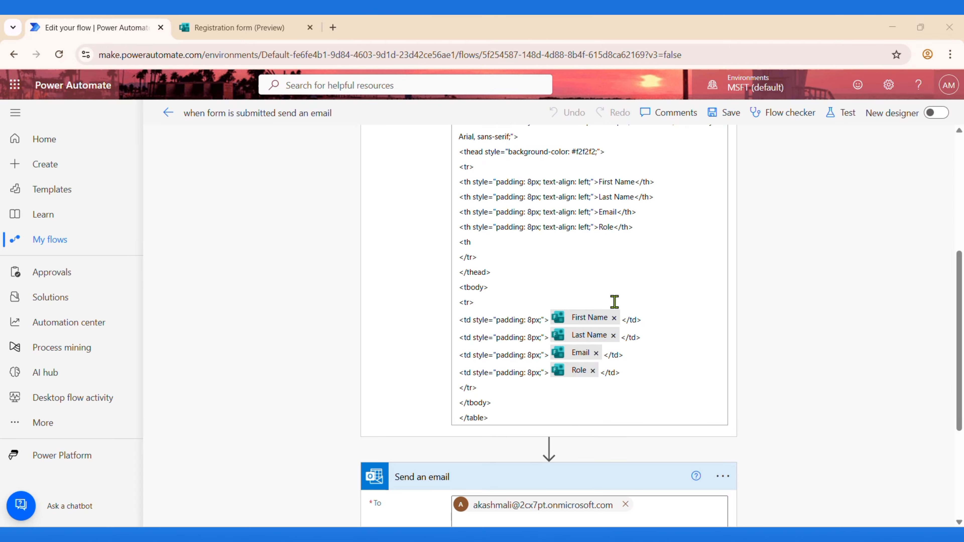
{"action": "scroll", "coordinate": [611, 310], "scroll_direction": "down", "scroll_amount": 3}
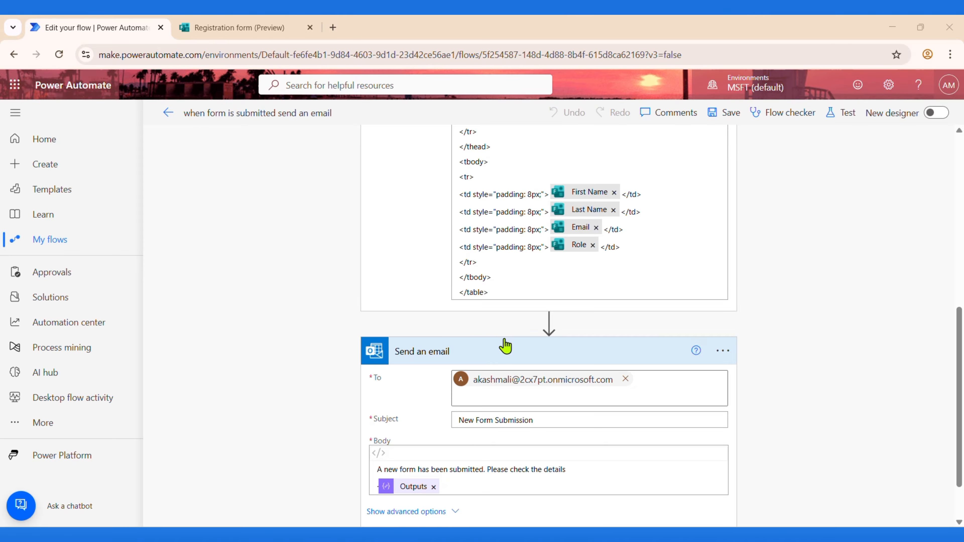
{"action": "scroll", "coordinate": [505, 343], "scroll_direction": "down", "scroll_amount": 2}
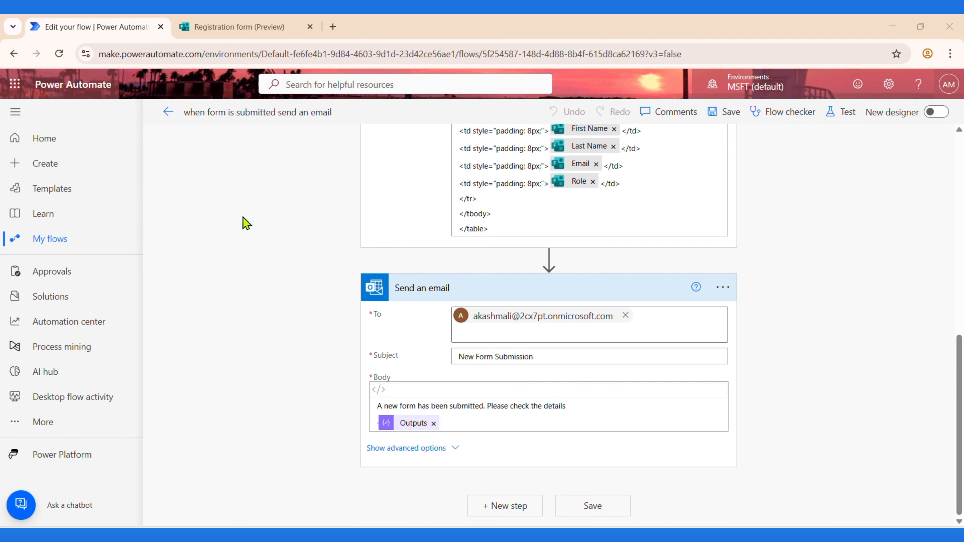
{"action": "left_click", "coordinate": [245, 25]}
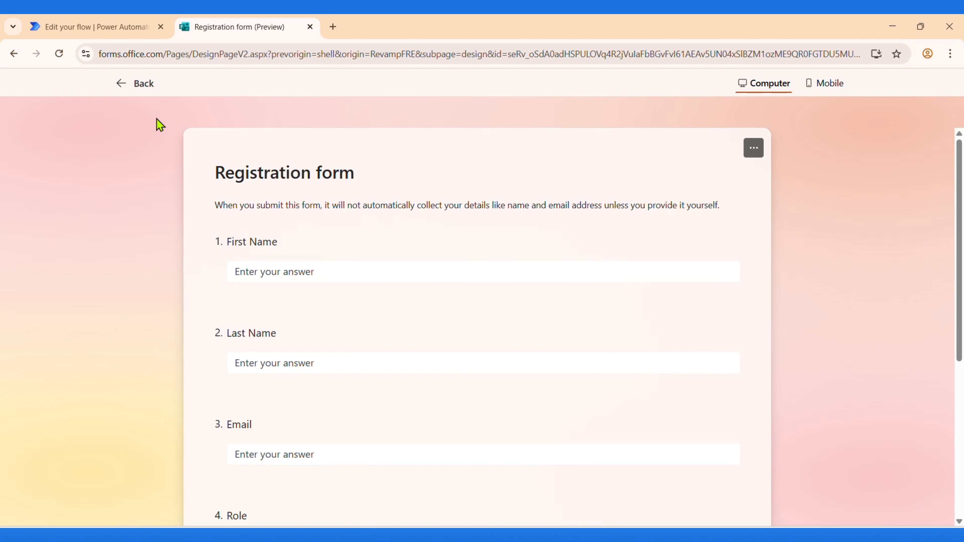
{"action": "scroll", "coordinate": [340, 280], "scroll_direction": "down", "scroll_amount": 2}
{"action": "scroll", "coordinate": [342, 287], "scroll_direction": "up", "scroll_amount": 1}
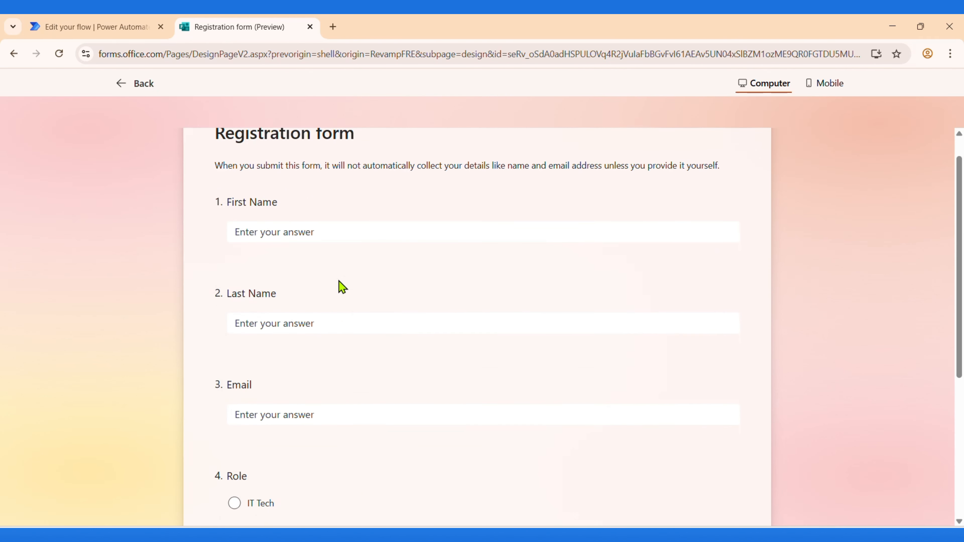
{"action": "scroll", "coordinate": [342, 287], "scroll_direction": "up", "scroll_amount": 1}
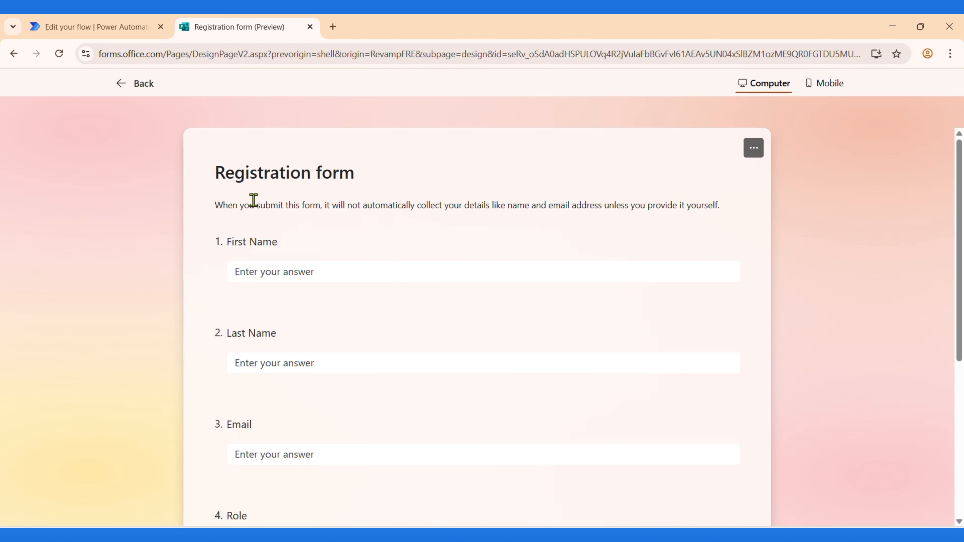
{"action": "scroll", "coordinate": [261, 189], "scroll_direction": "down", "scroll_amount": 1}
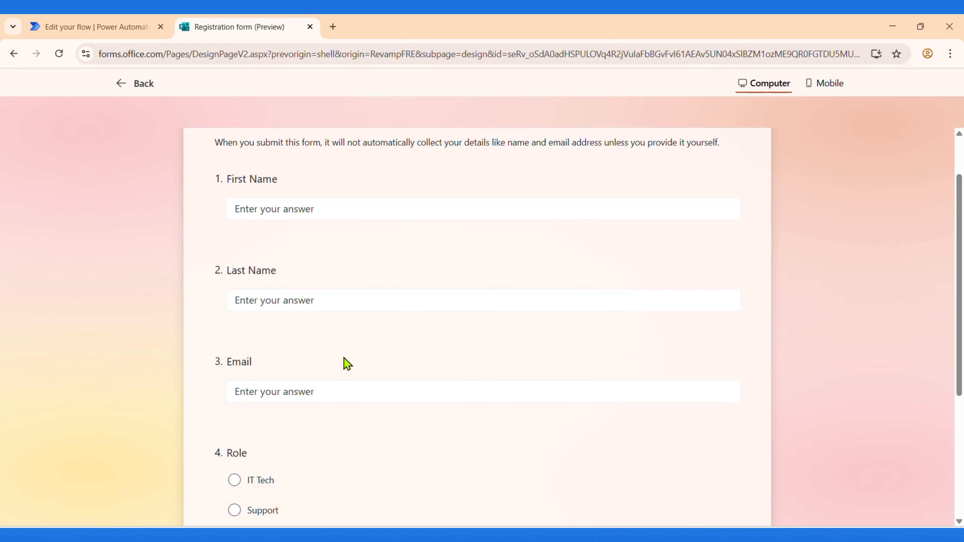
{"action": "scroll", "coordinate": [344, 358], "scroll_direction": "down", "scroll_amount": 3}
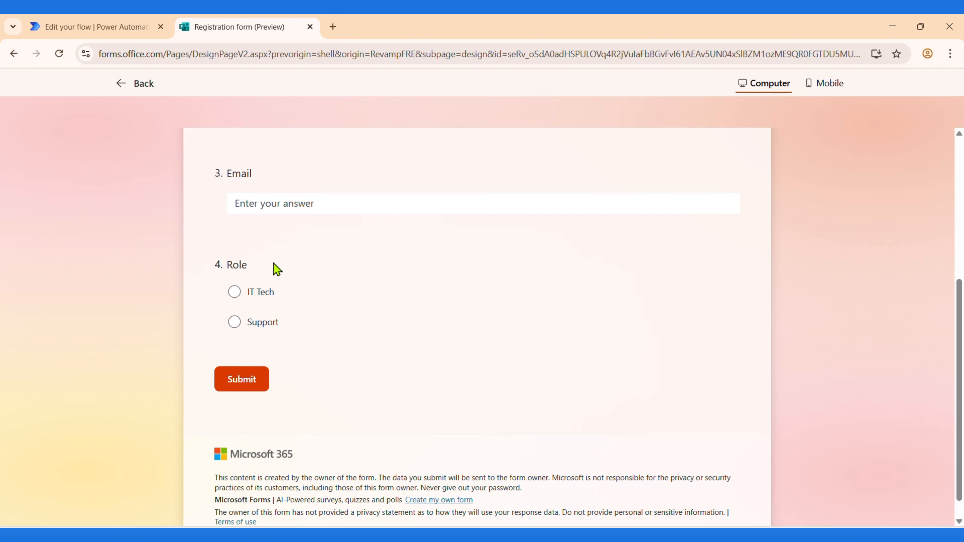
{"action": "scroll", "coordinate": [347, 338], "scroll_direction": "up", "scroll_amount": 4}
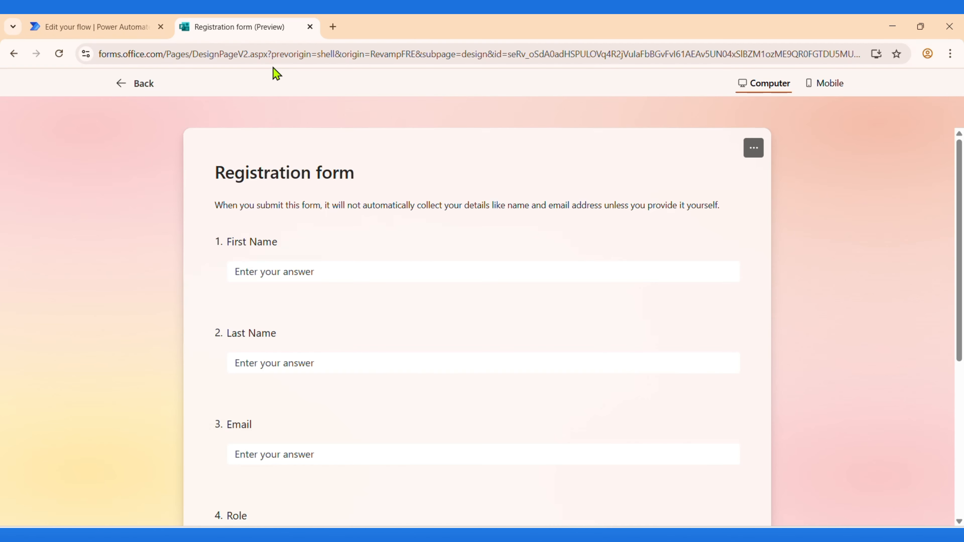
{"action": "left_click", "coordinate": [649, 536]}
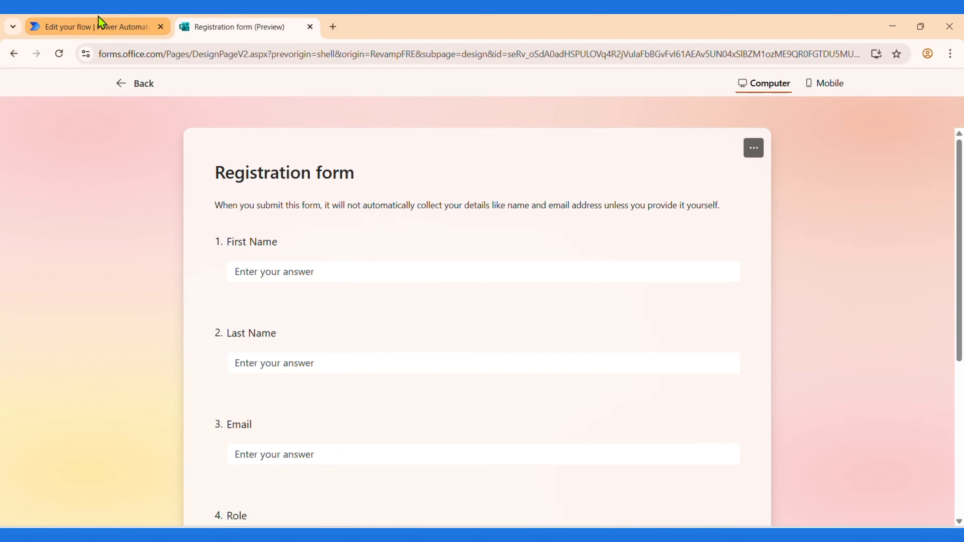
{"action": "left_click", "coordinate": [98, 26]}
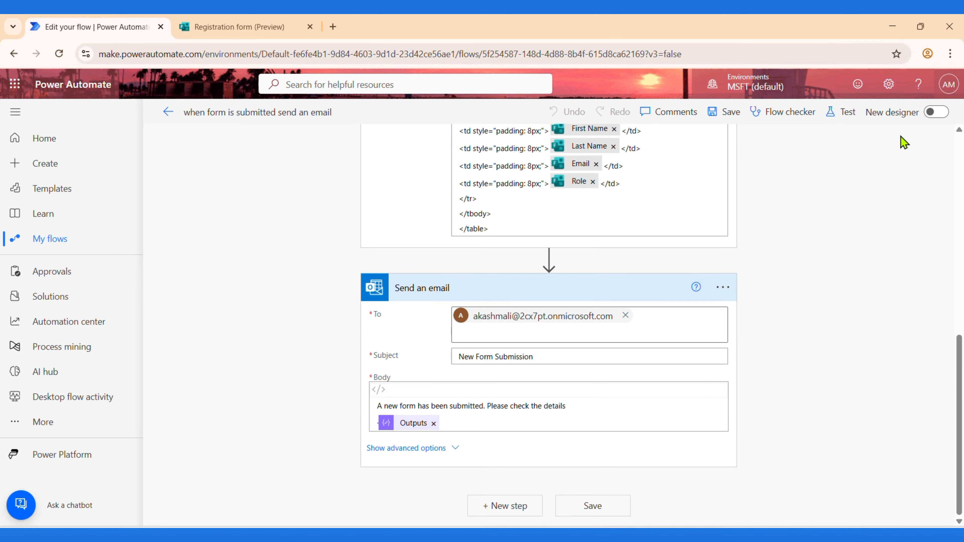
Step: Start a manual test run of the flow, then return to the Registration form's First Name question
{"action": "left_click", "coordinate": [845, 114]}
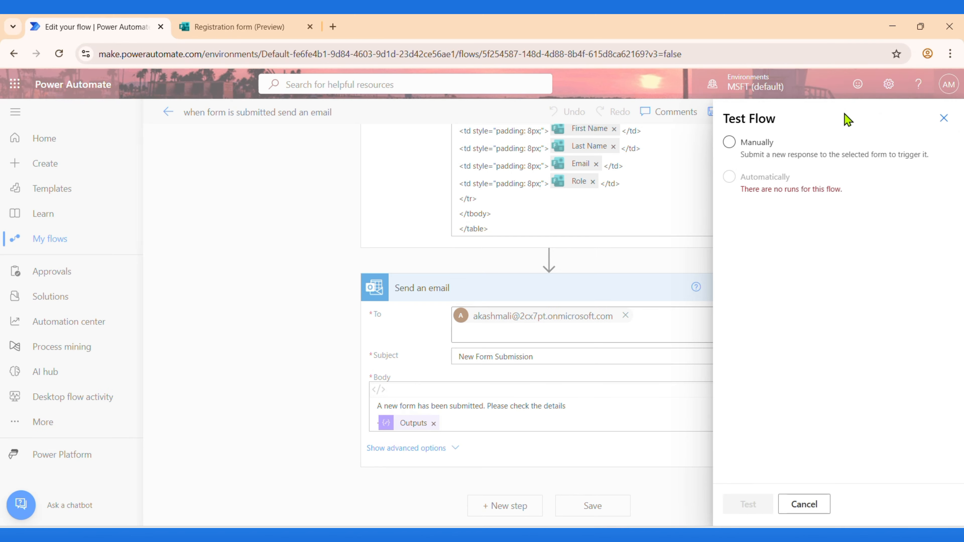
{"action": "left_click", "coordinate": [729, 143]}
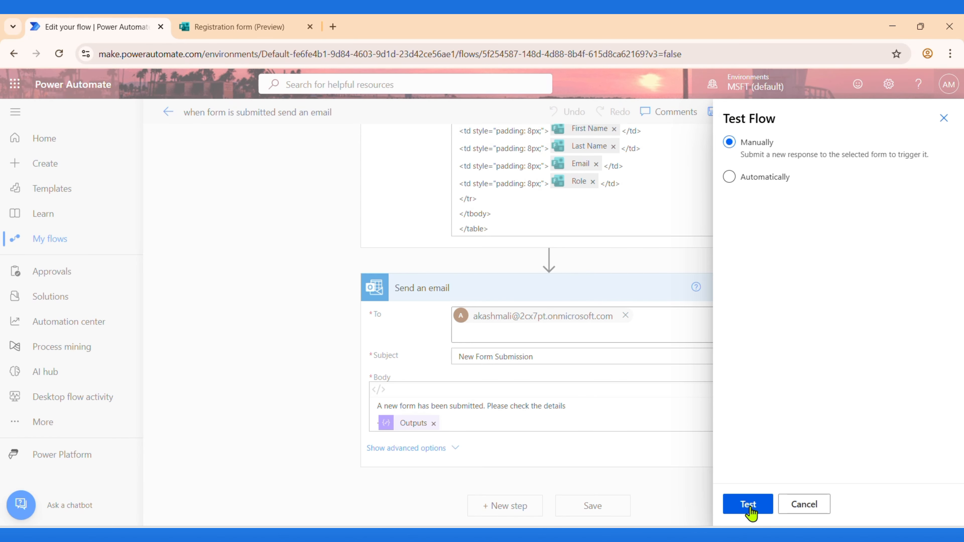
{"action": "left_click", "coordinate": [748, 506]}
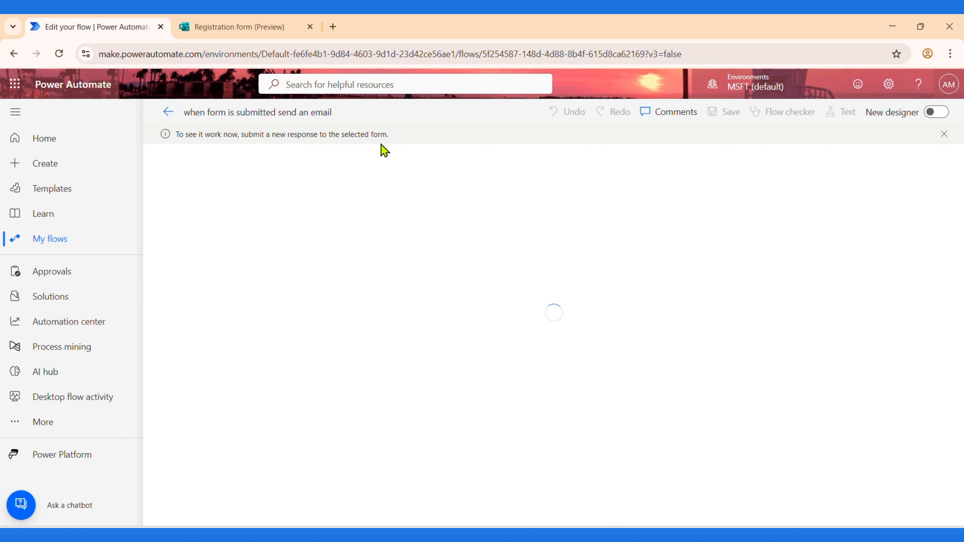
{"action": "left_click", "coordinate": [238, 30]}
{"action": "left_click", "coordinate": [277, 272]}
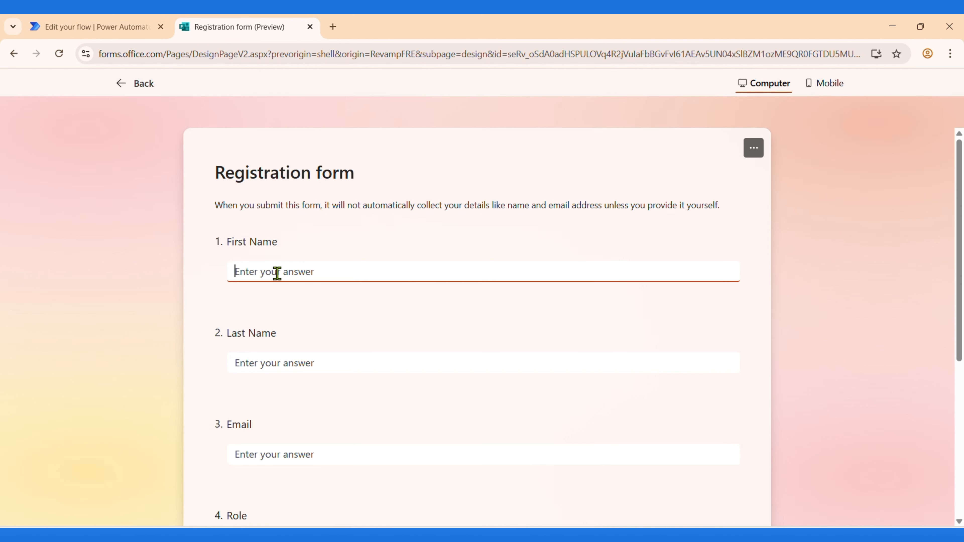
Step: Enter the test respondent's first name, last name and email address in the Registration form
{"action": "type", "text": "J"}
{"action": "key", "text": "Caps_Lock"}
{"action": "type", "text": "ohn"}
{"action": "left_click", "coordinate": [265, 364]}
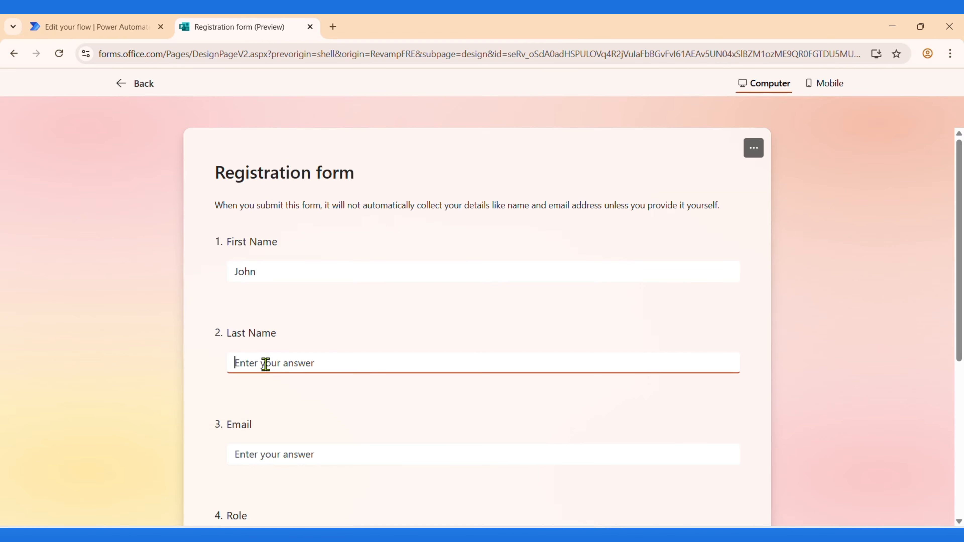
{"action": "key", "text": "Caps_Lock"}
{"action": "type", "text": "S"}
{"action": "key", "text": "Caps_Lock"}
{"action": "type", "text": "mith"}
{"action": "left_click", "coordinate": [268, 454]}
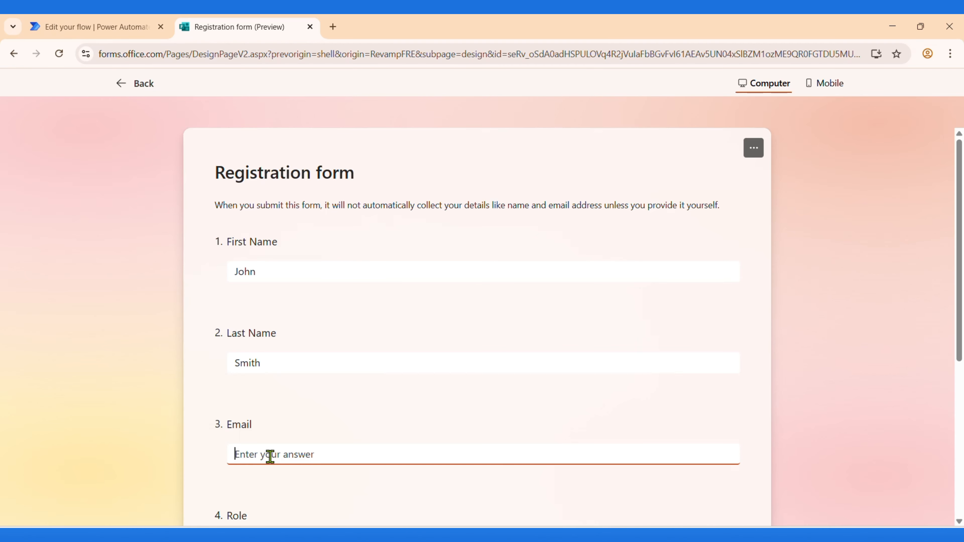
{"action": "key", "text": "Caps_Lock"}
{"action": "key", "text": "Caps_Lock"}
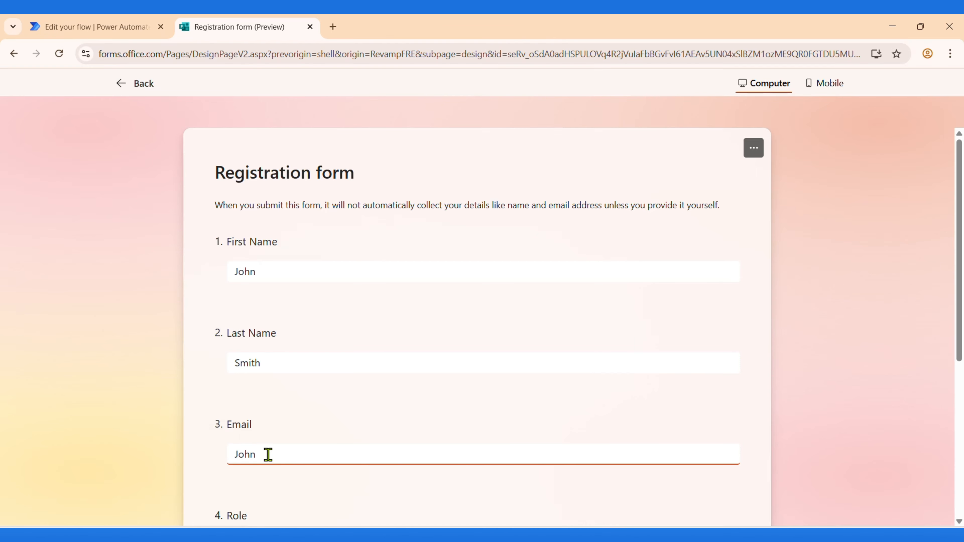
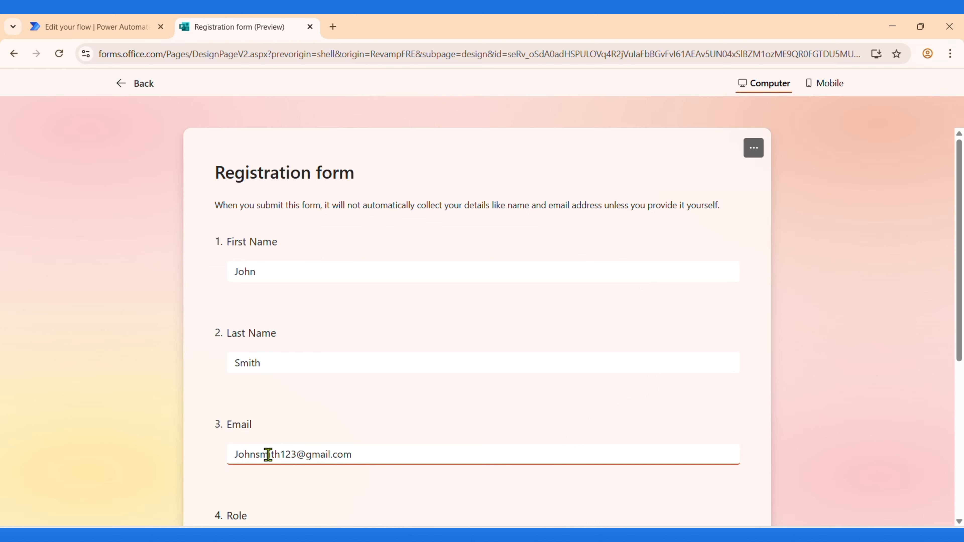
Step: Pick IT Tech as the role, submit the response, and return to the flow's run history
{"action": "scroll", "coordinate": [459, 402], "scroll_direction": "down", "scroll_amount": 3}
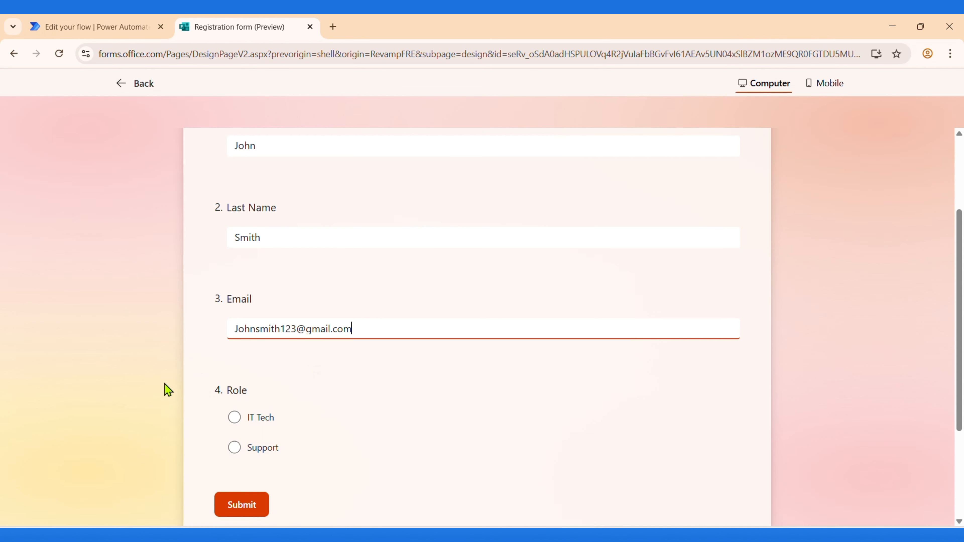
{"action": "left_click", "coordinate": [234, 417]}
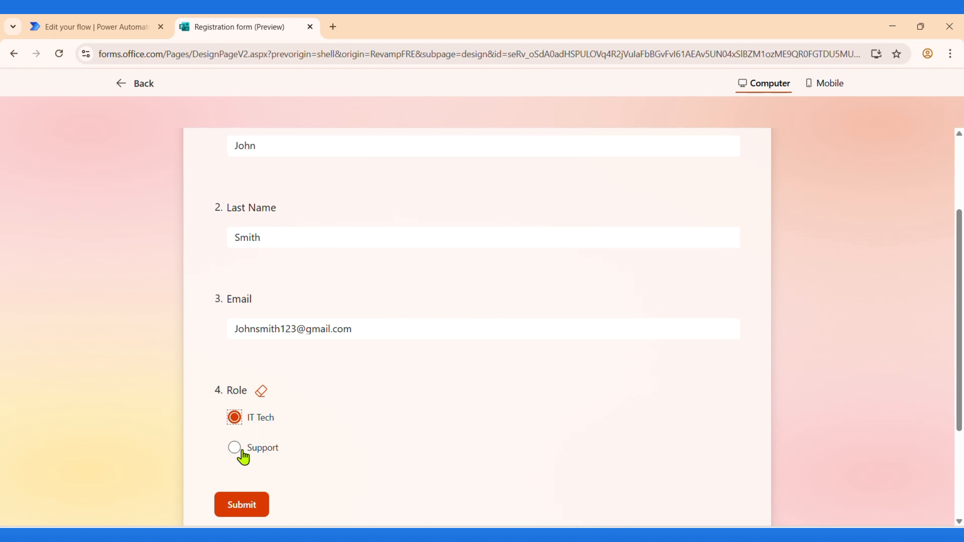
{"action": "left_click", "coordinate": [253, 511]}
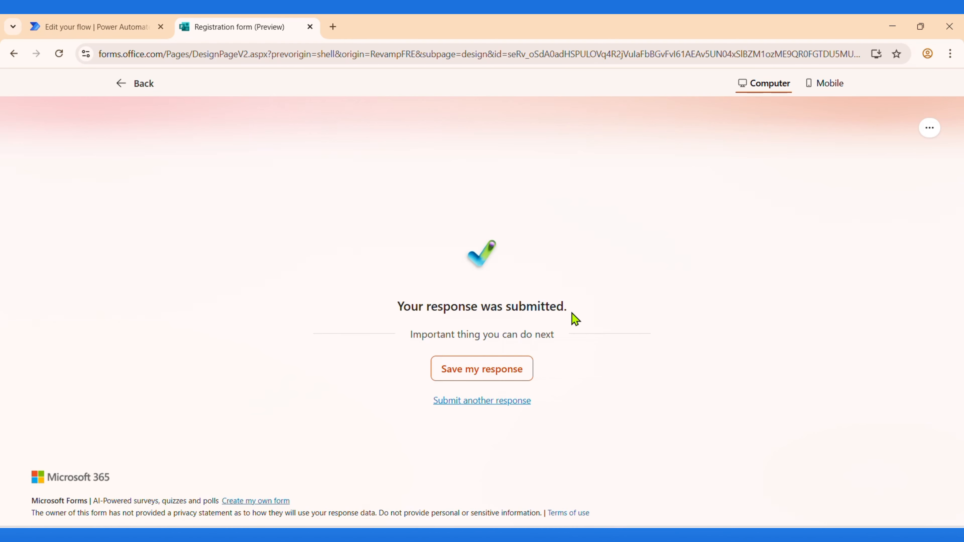
{"action": "left_click", "coordinate": [109, 22]}
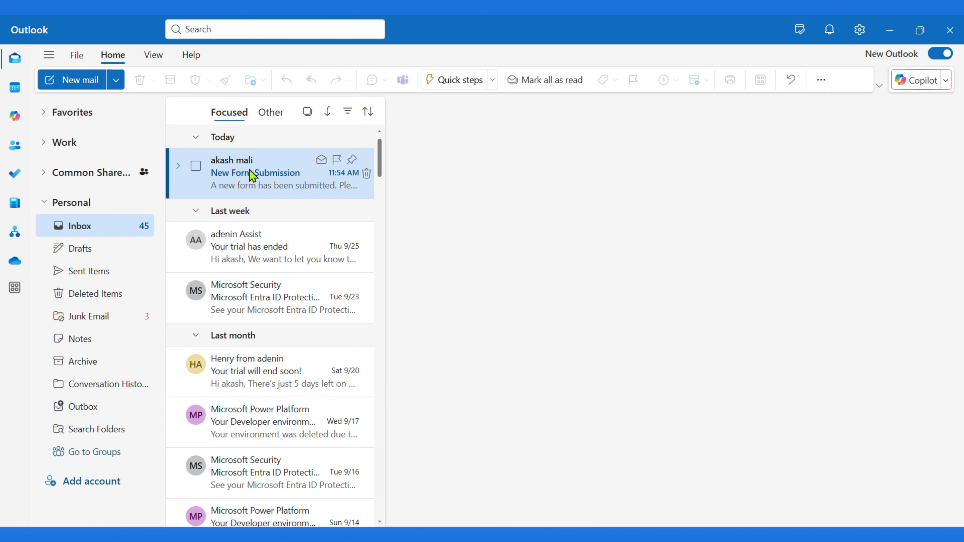
Step: Open the high-importance 'New Form Submission' email to view its table of submitted answers
{"action": "left_click", "coordinate": [250, 170]}
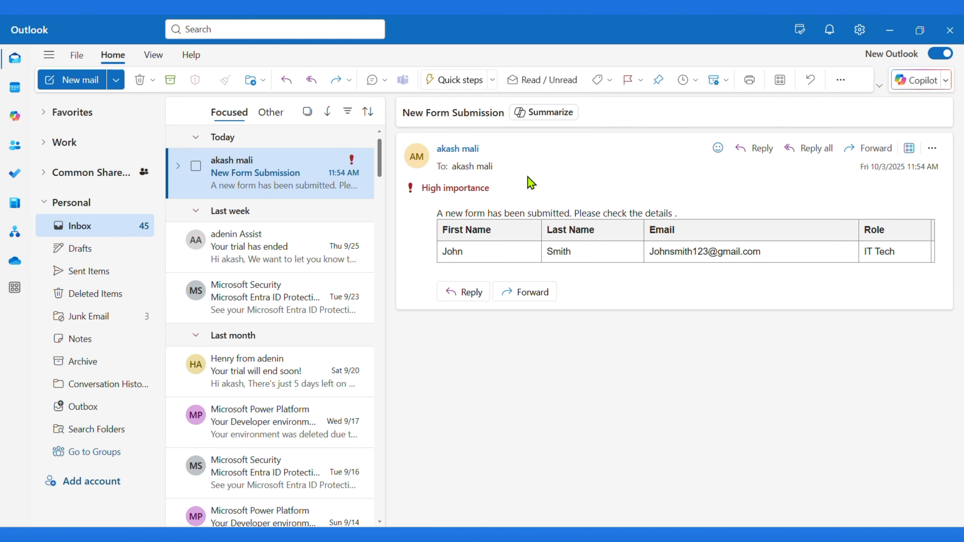